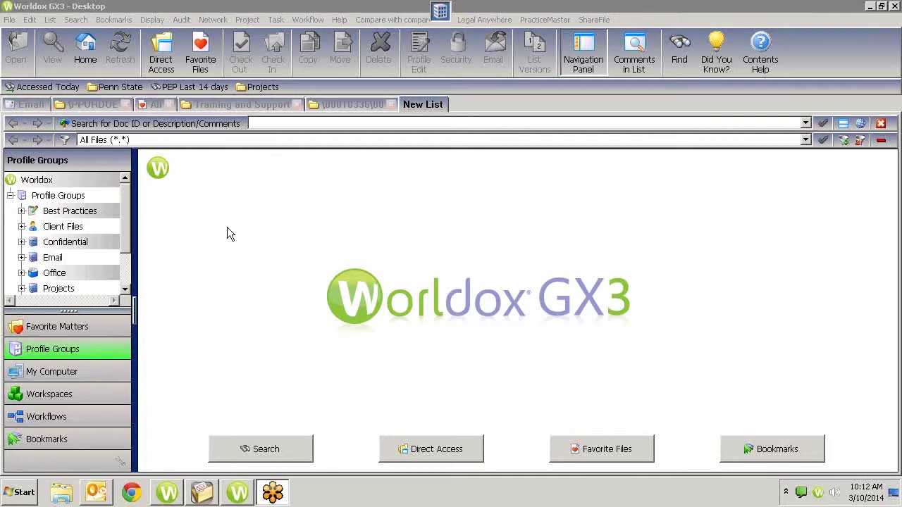
Open the Training and Support document list with the Project pane showing below it
{"action": "left_click", "coordinate": [161, 63]}
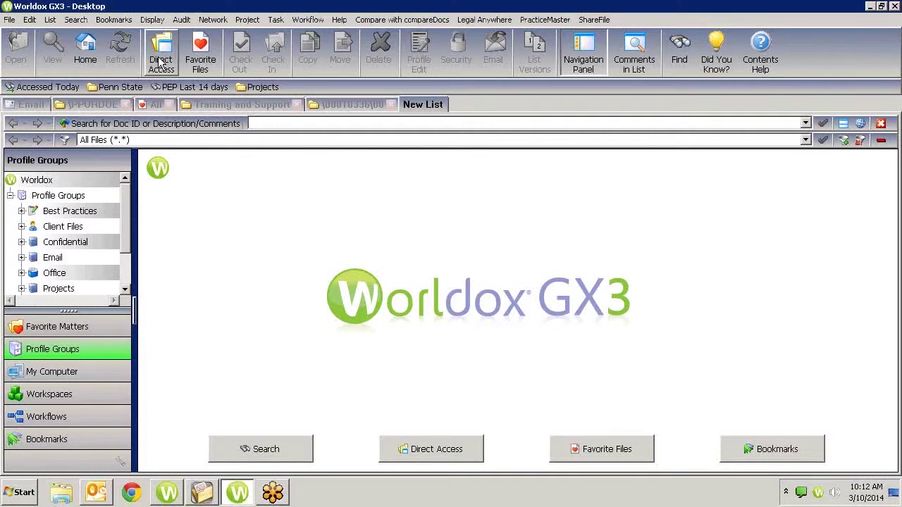
{"action": "double_click", "coordinate": [405, 275]}
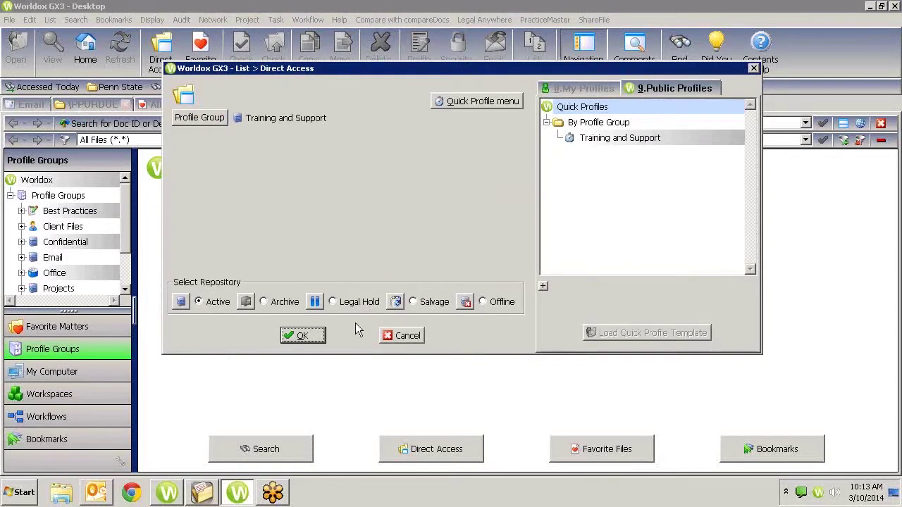
{"action": "left_click", "coordinate": [305, 335]}
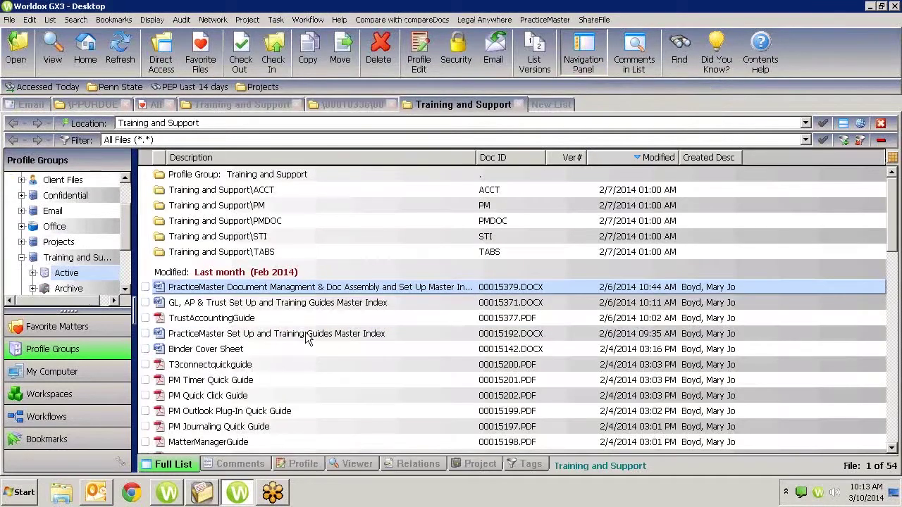
{"action": "left_click", "coordinate": [472, 465]}
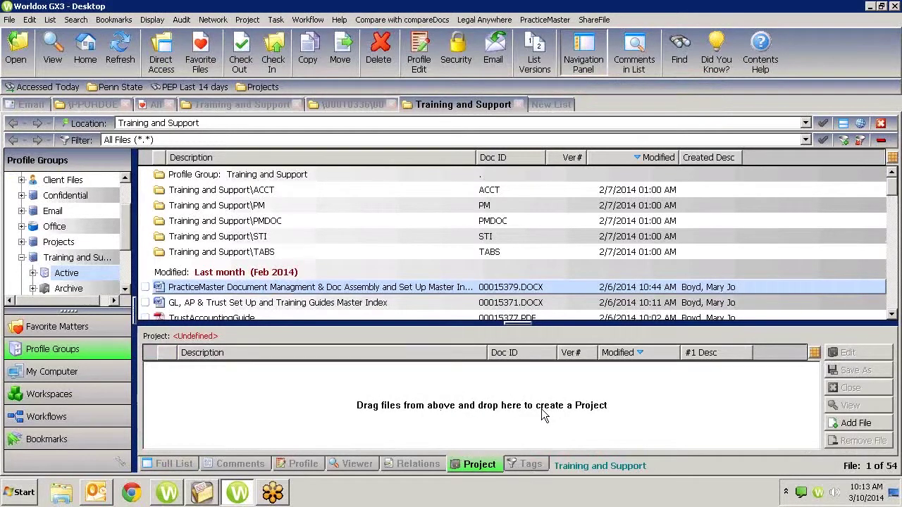
Add the two master index documents, including GL, AP & Trust, to the project
{"action": "left_click", "coordinate": [144, 287]}
{"action": "left_click", "coordinate": [145, 302]}
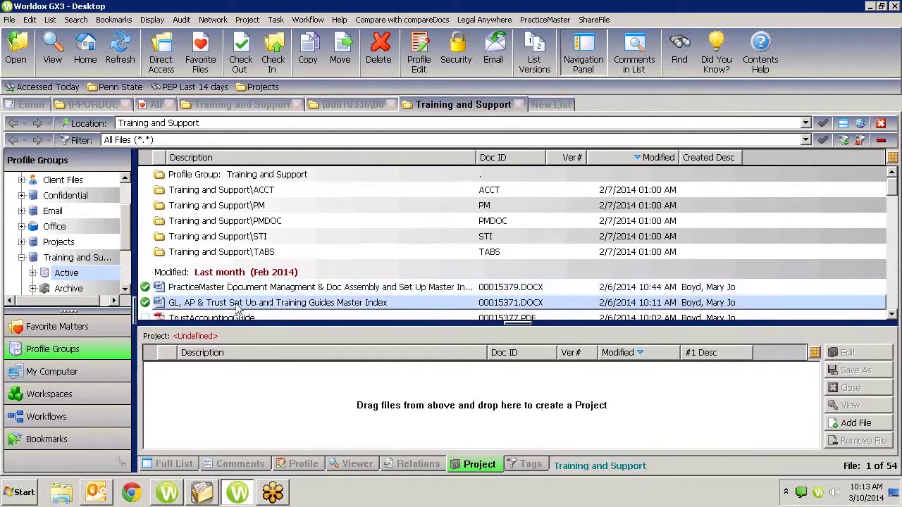
{"action": "left_click", "coordinate": [869, 425]}
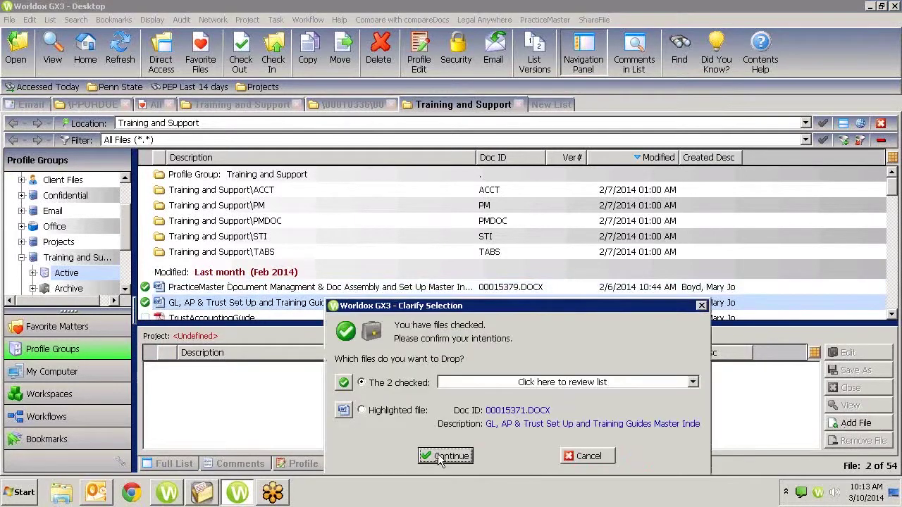
{"action": "left_click", "coordinate": [439, 456]}
Add the PM Timer Quick Guide document to the project
{"action": "left_click", "coordinate": [356, 275]}
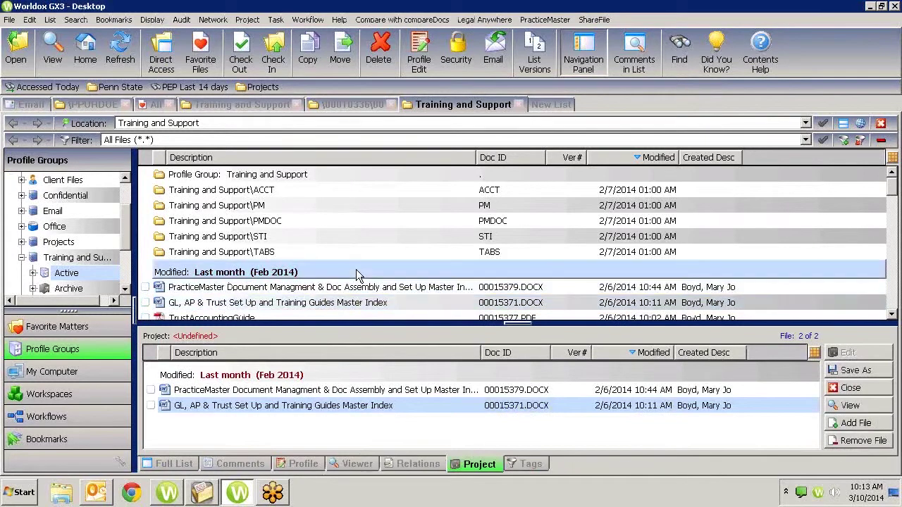
{"action": "scroll", "coordinate": [211, 271], "scroll_direction": "down", "scroll_amount": 2}
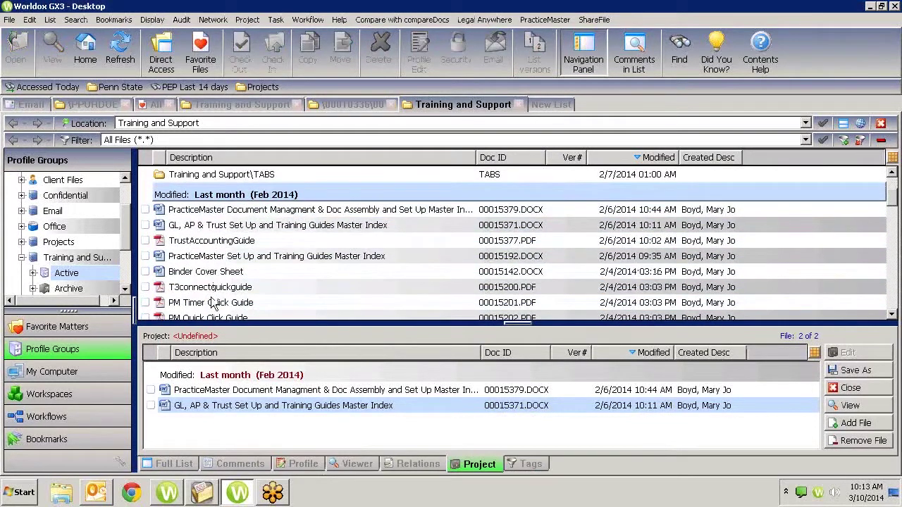
{"action": "left_click", "coordinate": [214, 304]}
{"action": "left_click_drag", "start_coordinate": [247, 428], "coordinate": [248, 430]}
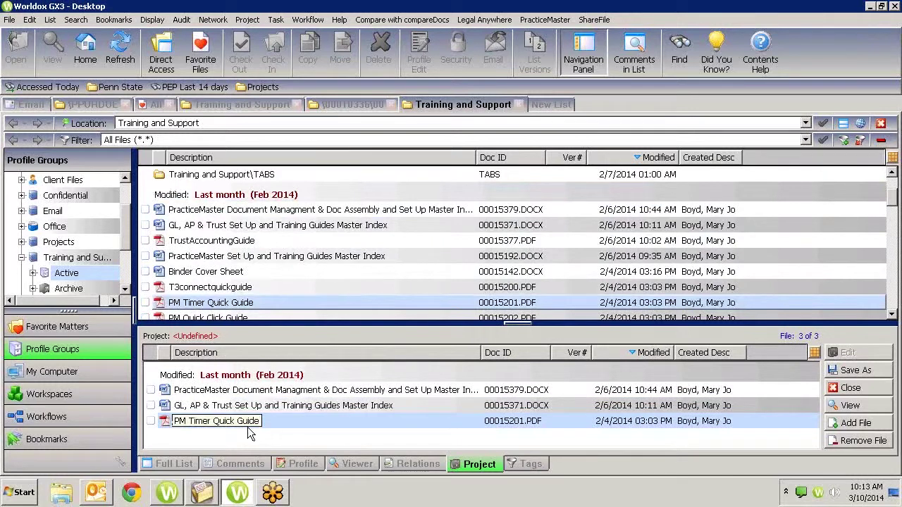
{"action": "left_click", "coordinate": [159, 55]}
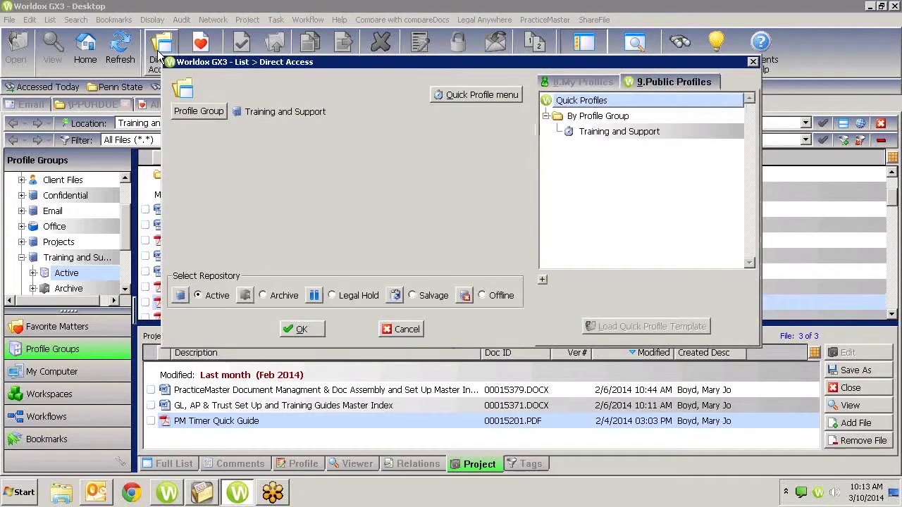
Pick Purdue Law Offices, LLC as the client in the Client Files profile group
{"action": "left_click", "coordinate": [201, 113]}
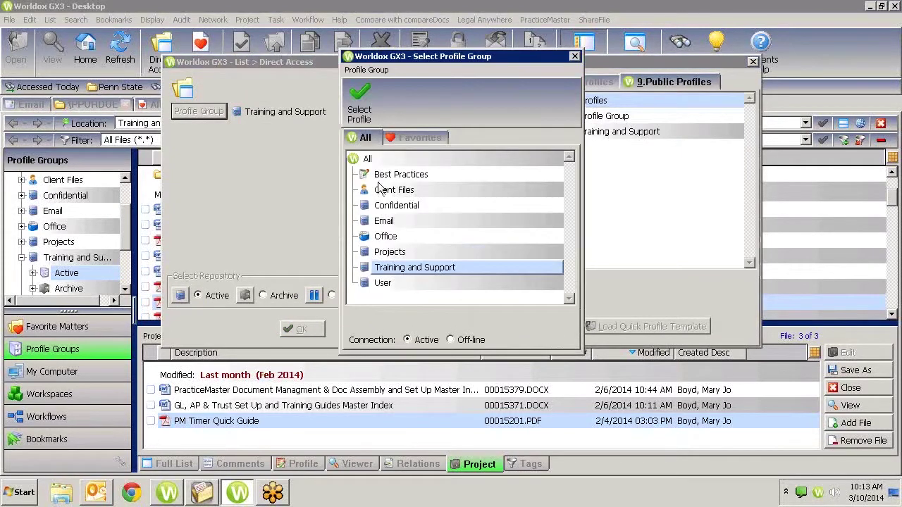
{"action": "double_click", "coordinate": [383, 190]}
{"action": "key", "text": "Return"}
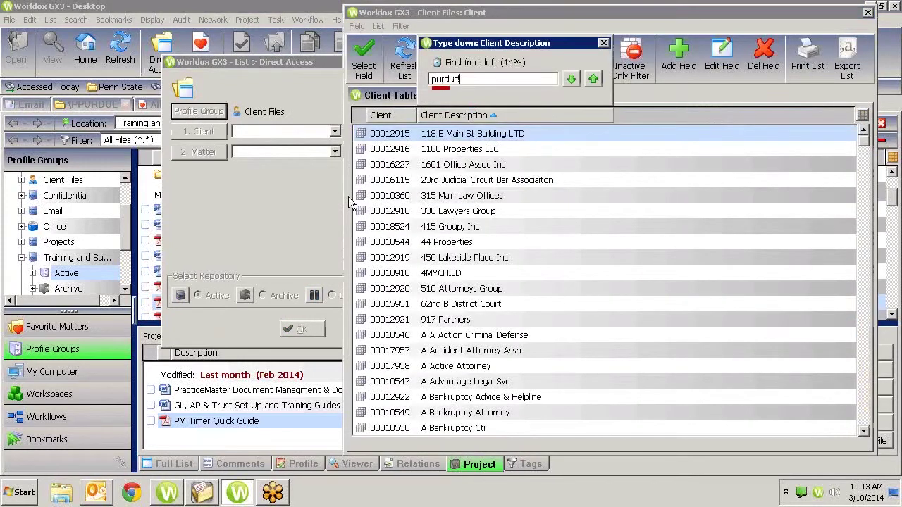
{"action": "key", "text": "Escape"}
{"action": "key", "text": "Return"}
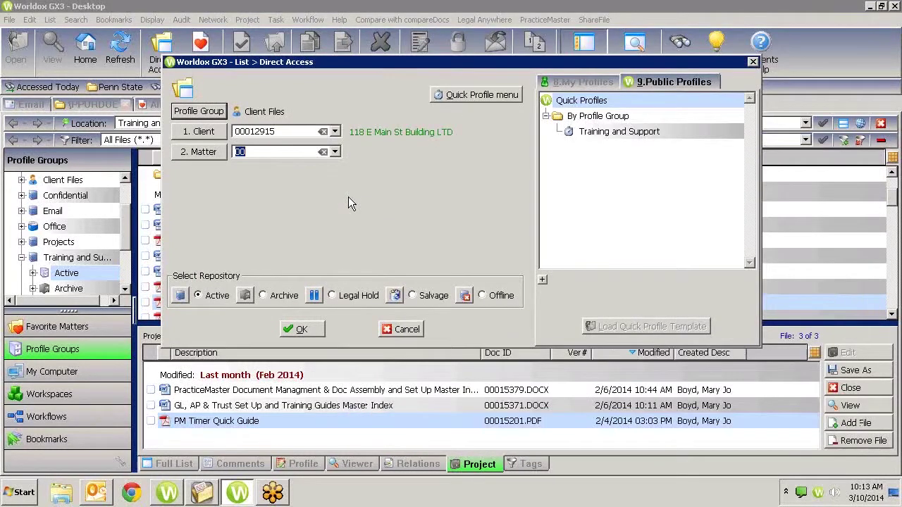
{"action": "key", "text": "Return"}
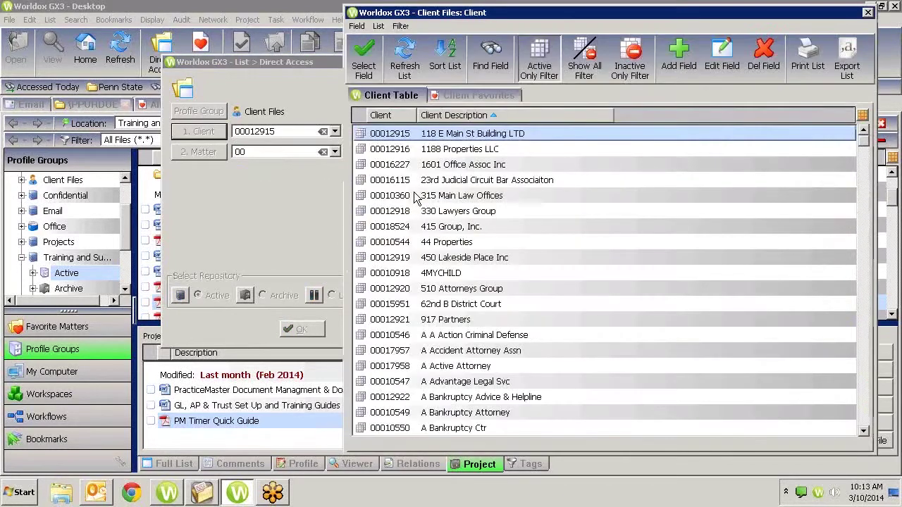
{"action": "type", "text": "purdue"}
{"action": "key", "text": "Return"}
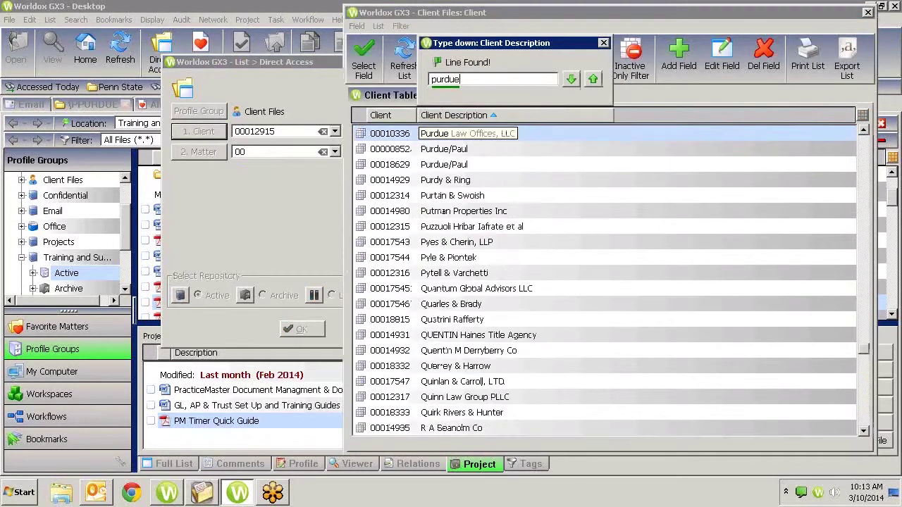
{"action": "key", "text": "Return"}
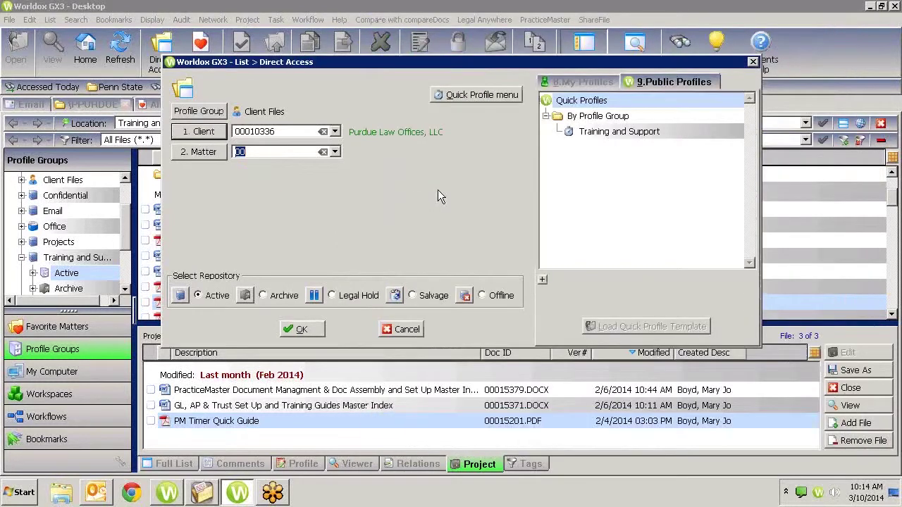
Add the RE: Tomorrow email from Purdue's client documents to the project
{"action": "left_click", "coordinate": [289, 328]}
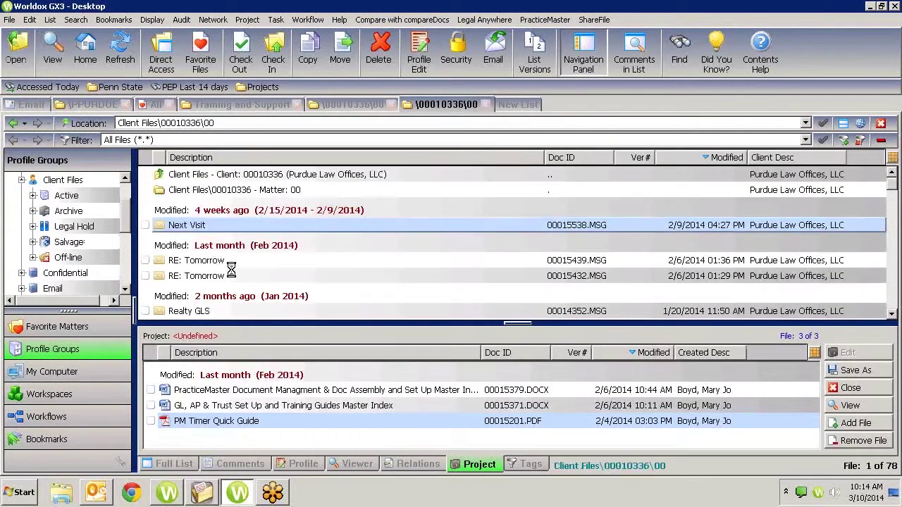
{"action": "left_click_drag", "start_coordinate": [186, 275], "coordinate": [268, 440]}
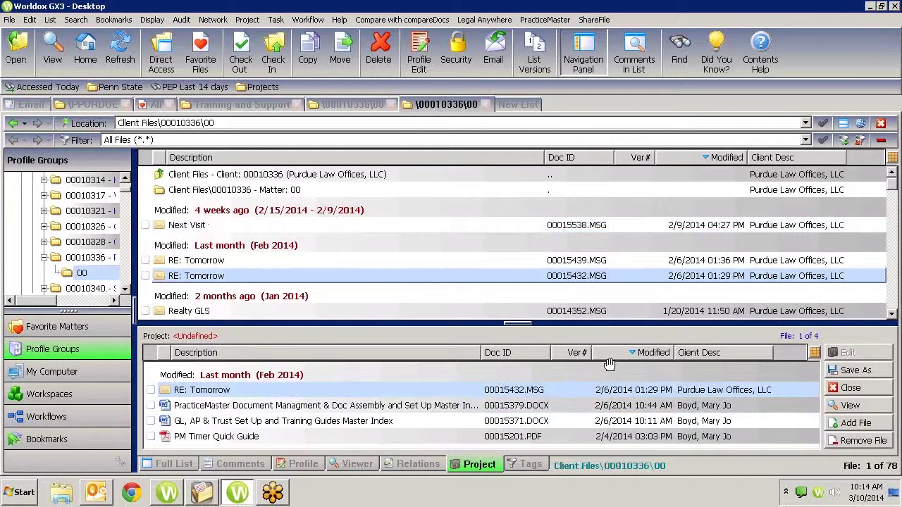
{"action": "left_click", "coordinate": [856, 372]}
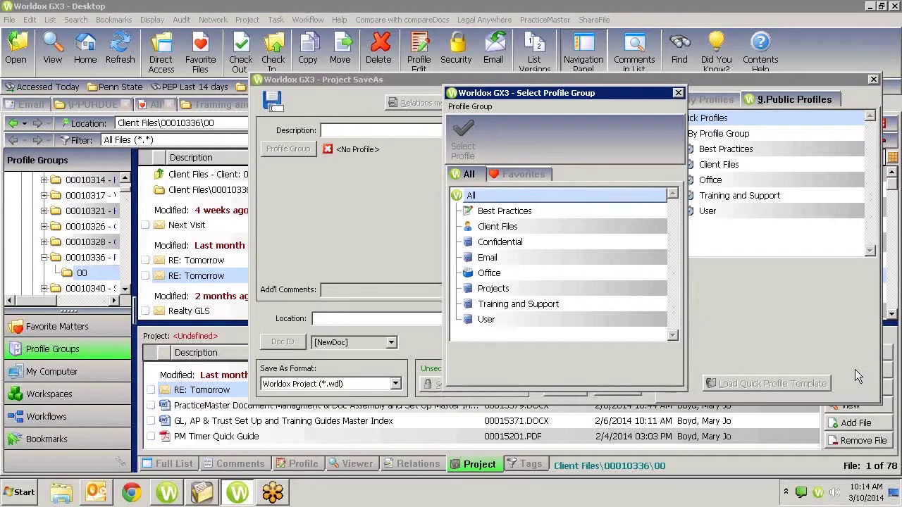
Save the project as 'Training Rewrite Project' in the User profile group with document type MISC
{"action": "left_click", "coordinate": [497, 319]}
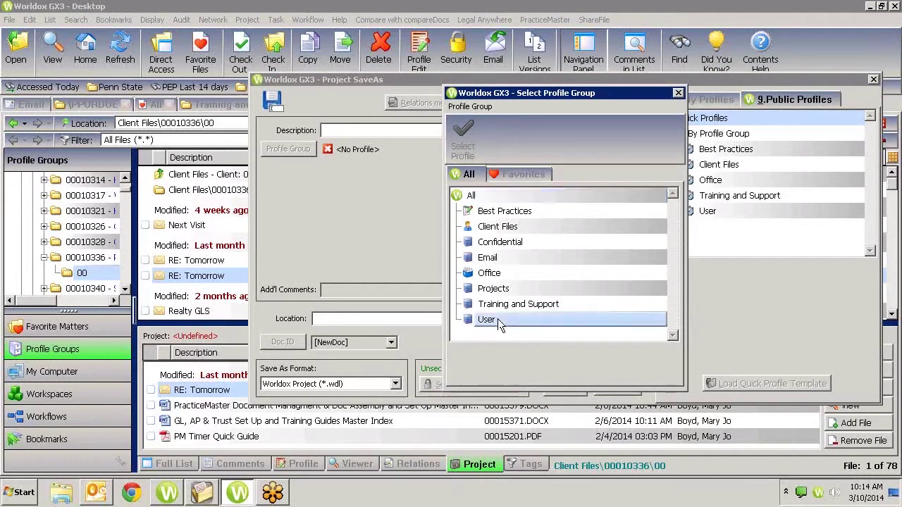
{"action": "double_click", "coordinate": [498, 318]}
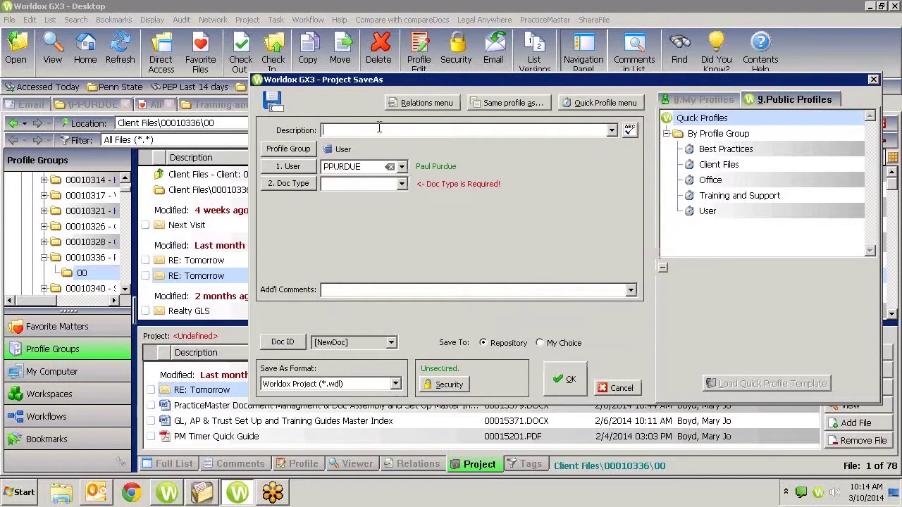
{"action": "type", "text": "Training Rewrite Proje"}
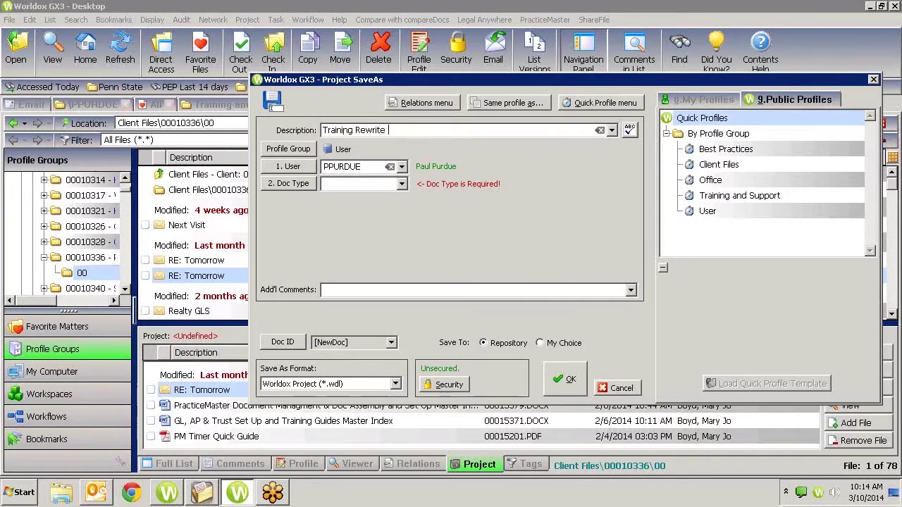
{"action": "type", "text": "ct"}
{"action": "left_click", "coordinate": [344, 185]}
{"action": "type", "text": "MISC"}
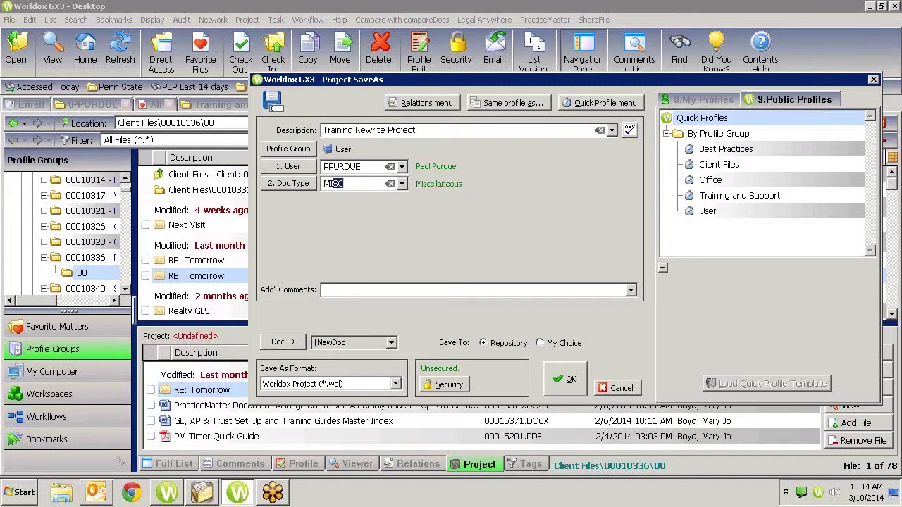
{"action": "key", "text": "Tab"}
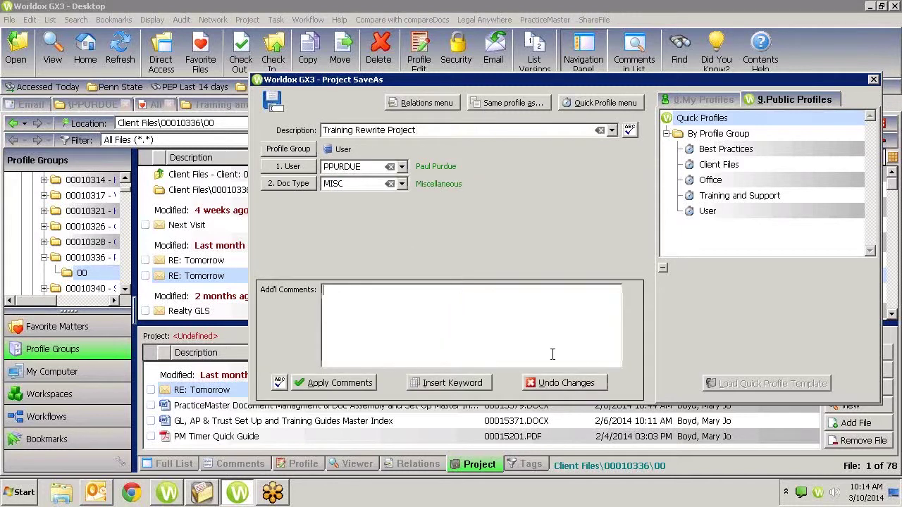
{"action": "left_click", "coordinate": [554, 368]}
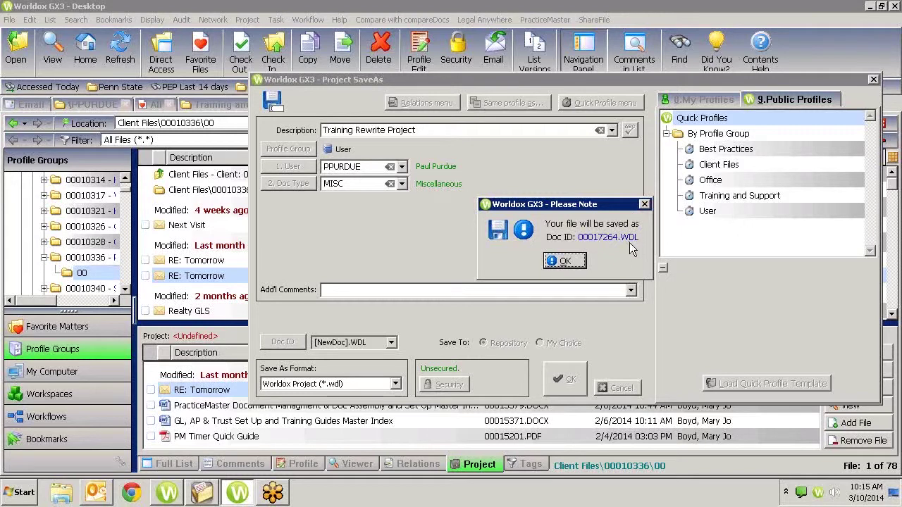
{"action": "left_click", "coordinate": [565, 260]}
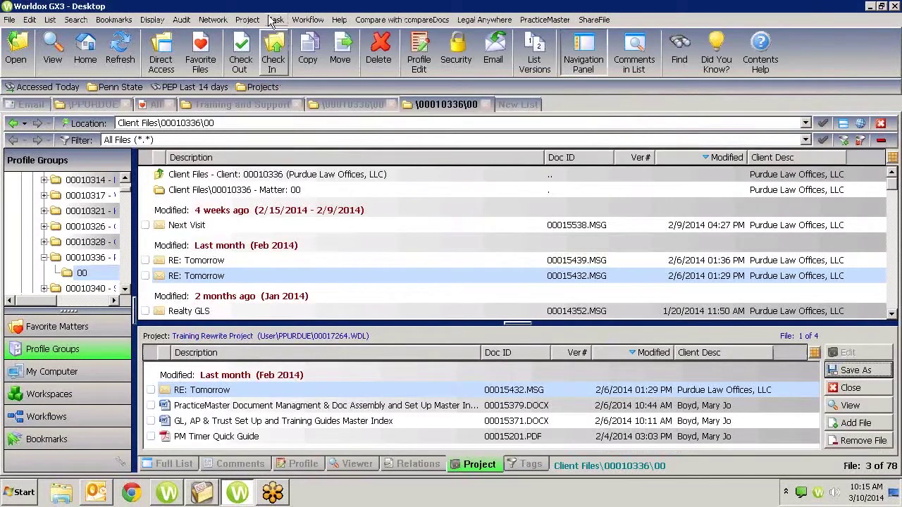
Close the current project
{"action": "left_click", "coordinate": [849, 388]}
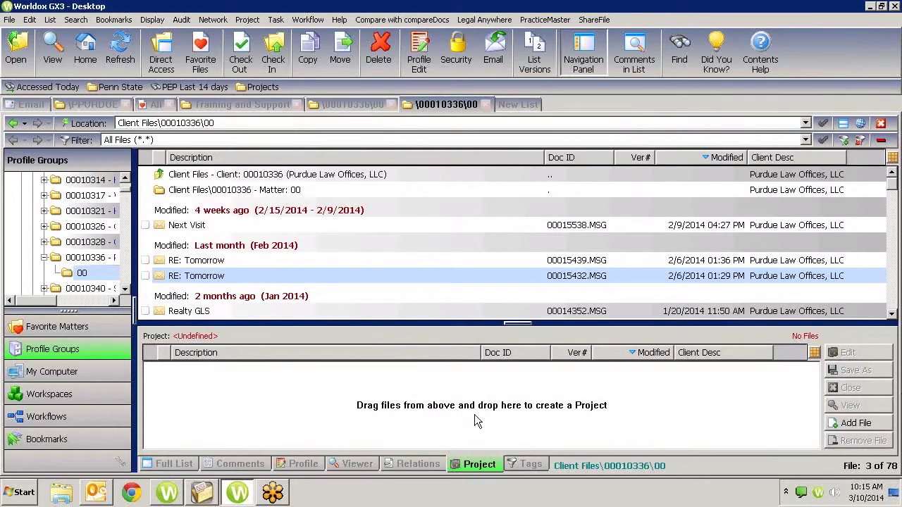
{"action": "left_click", "coordinate": [164, 62]}
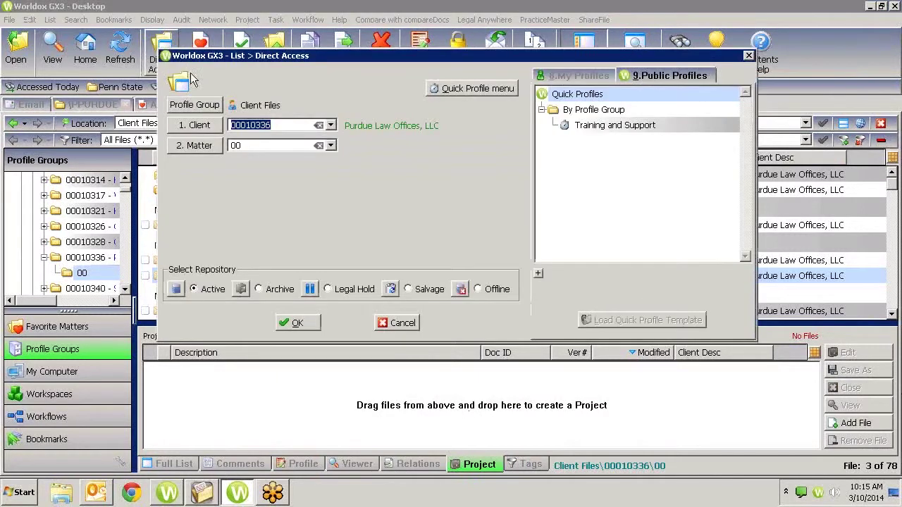
{"action": "left_click", "coordinate": [243, 145]}
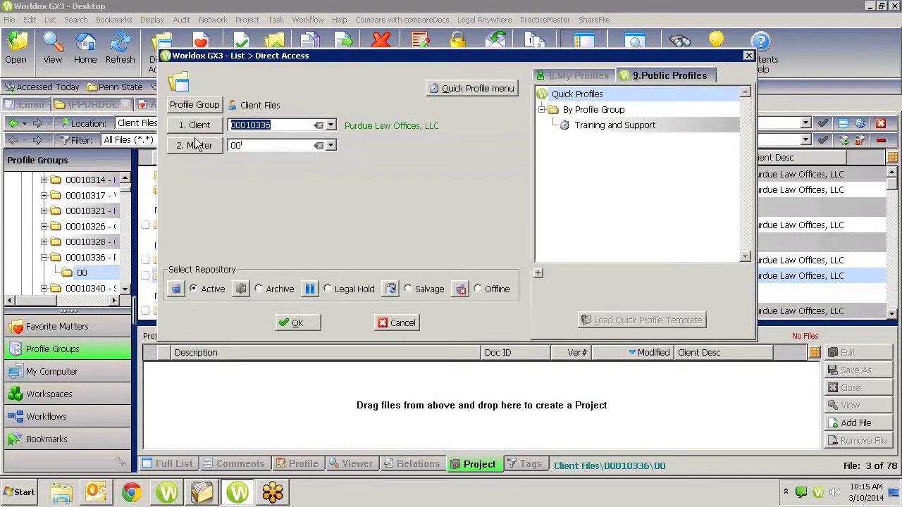
Open Training Rewrite Project from the user's file list in the User profile group
{"action": "left_click", "coordinate": [201, 105]}
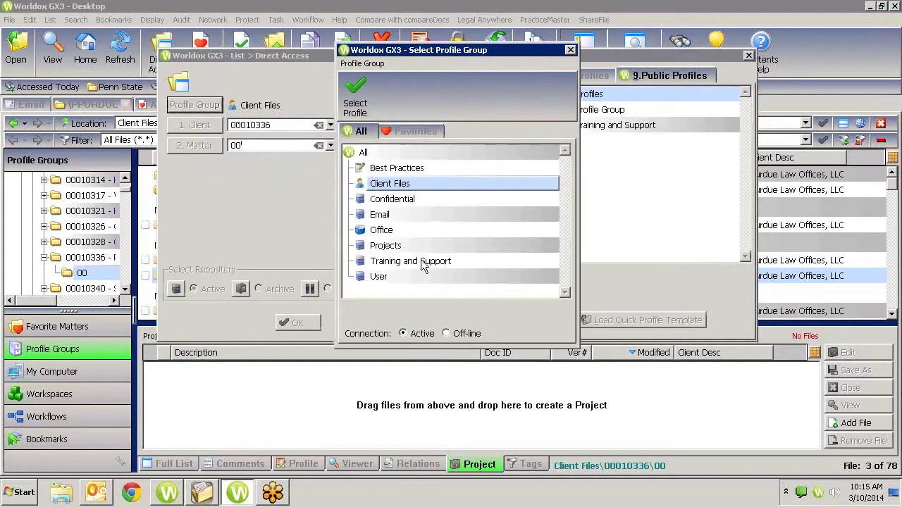
{"action": "double_click", "coordinate": [379, 278]}
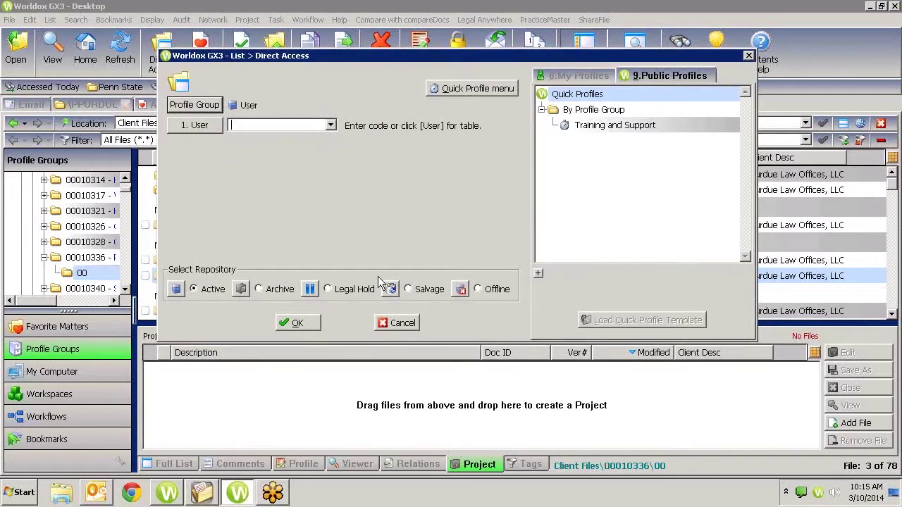
{"action": "type", "text": "ppurdue"}
{"action": "key", "text": "Return"}
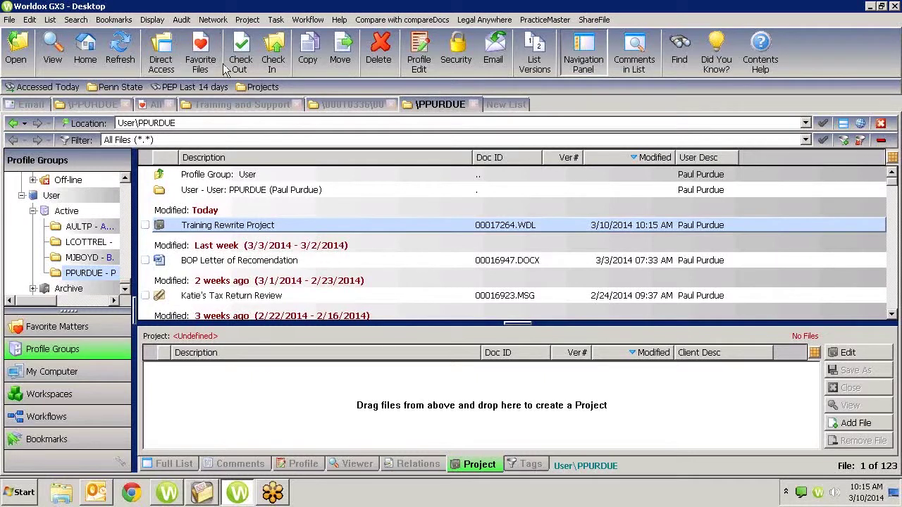
{"action": "double_click", "coordinate": [228, 227]}
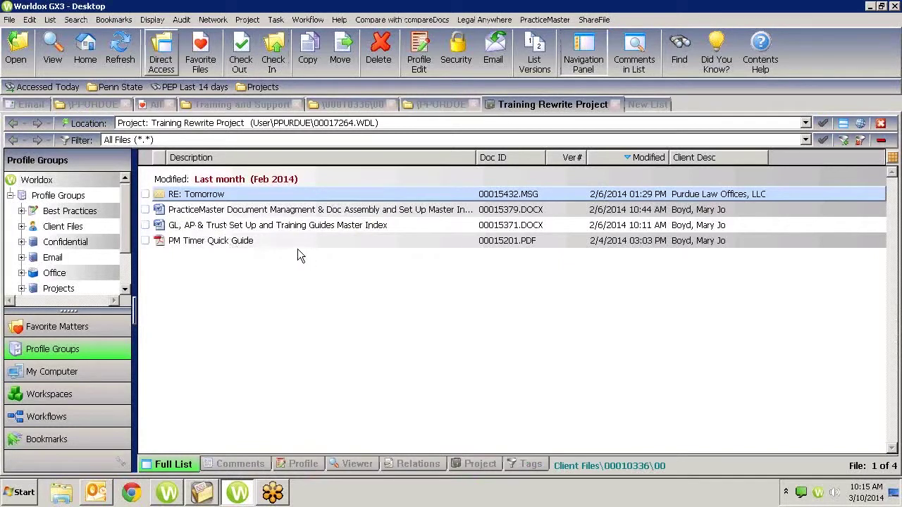
Open the user's file list in the User profile group
{"action": "left_click", "coordinate": [162, 56]}
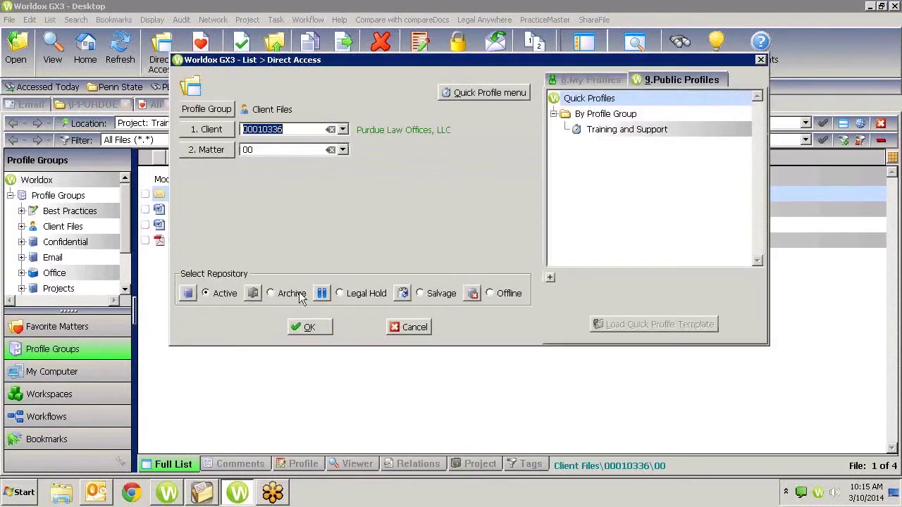
{"action": "left_click", "coordinate": [215, 109]}
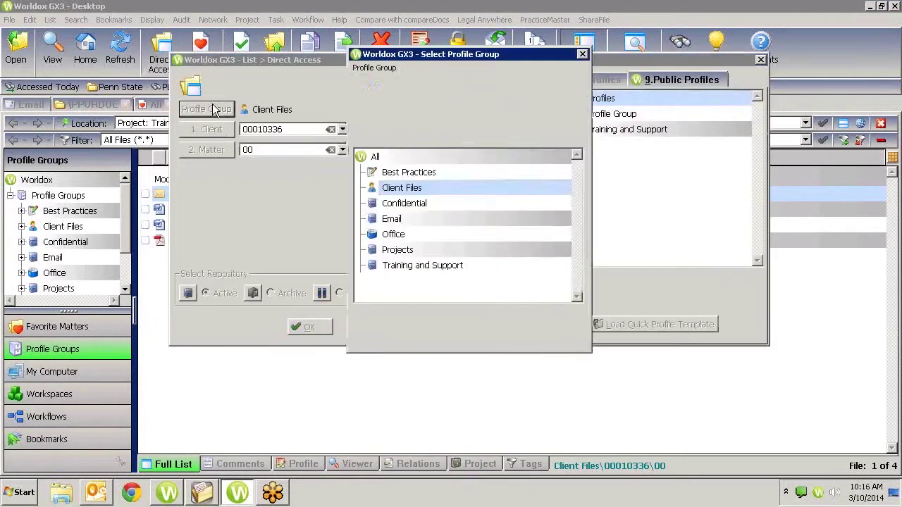
{"action": "double_click", "coordinate": [391, 281]}
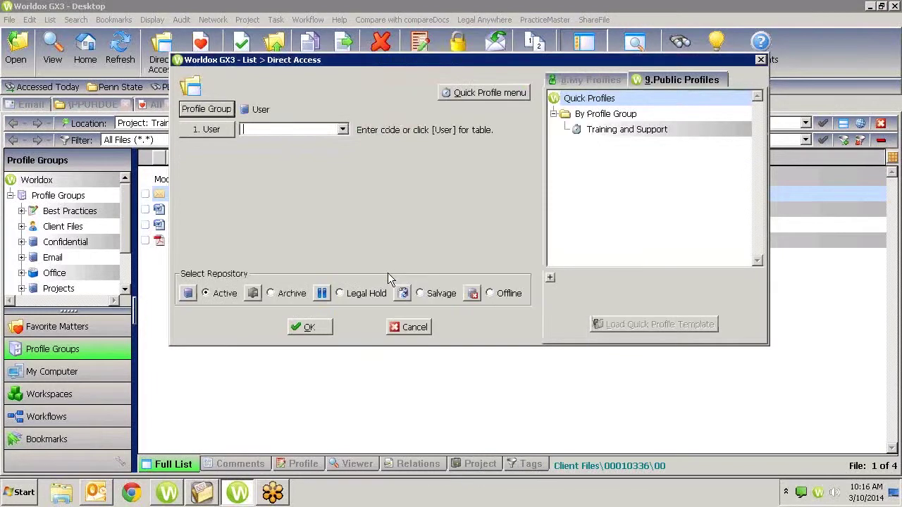
{"action": "type", "text": "ppurdue"}
{"action": "key", "text": "Return"}
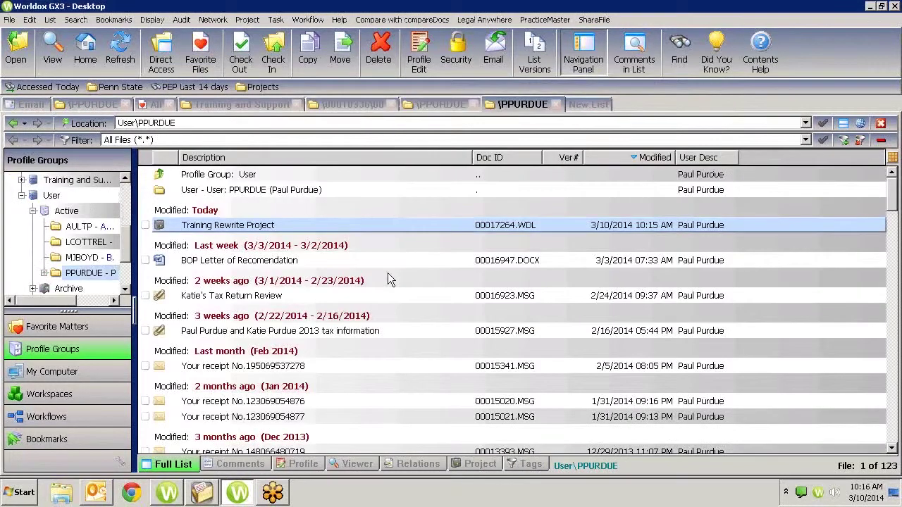
Load Training Rewrite Project into the Project pane for editing
{"action": "left_click", "coordinate": [480, 465]}
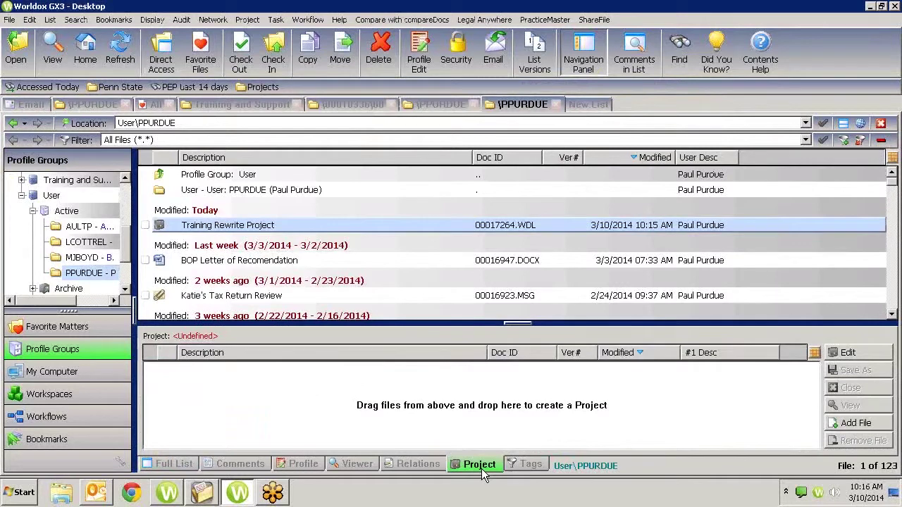
{"action": "left_click", "coordinate": [838, 358]}
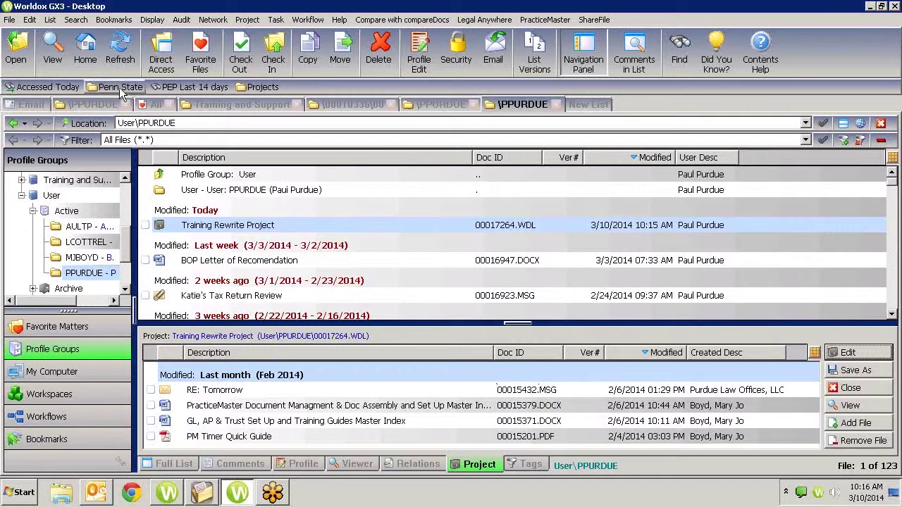
{"action": "left_click", "coordinate": [193, 63]}
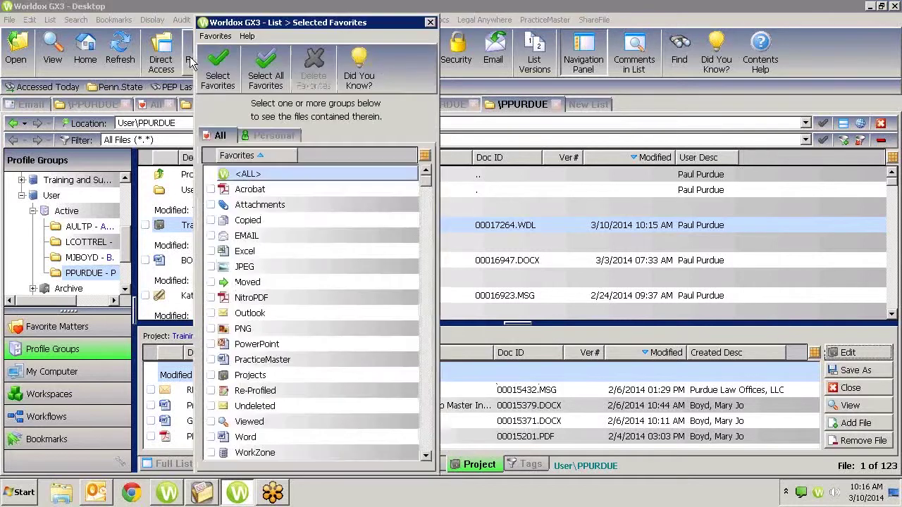
Add the 'Worldox save after doc assembly' message from Favorite Files <ALL> to the project
{"action": "double_click", "coordinate": [248, 174]}
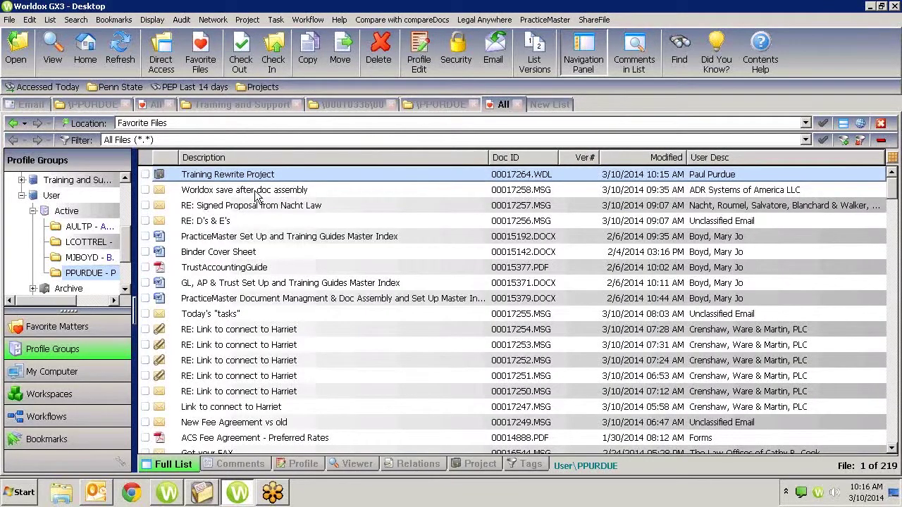
{"action": "left_click", "coordinate": [257, 194]}
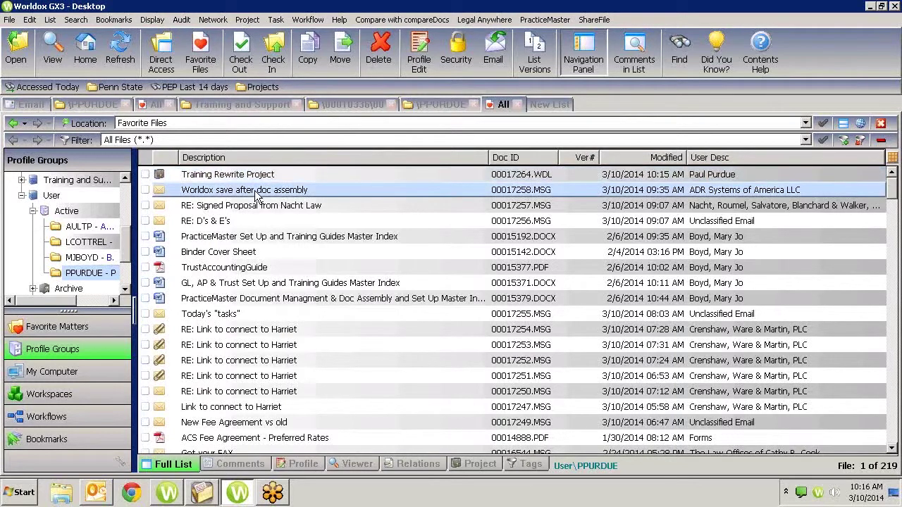
{"action": "left_click", "coordinate": [480, 464]}
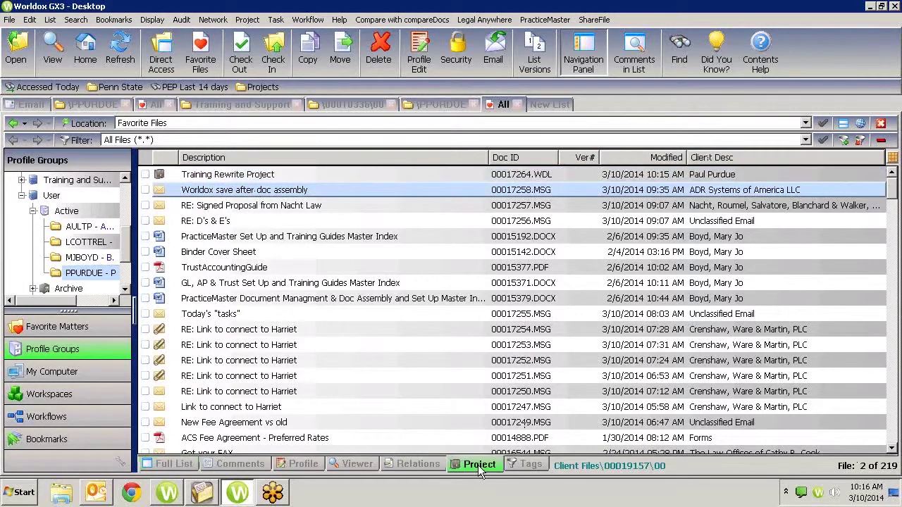
{"action": "left_click_drag", "start_coordinate": [287, 197], "coordinate": [326, 409]}
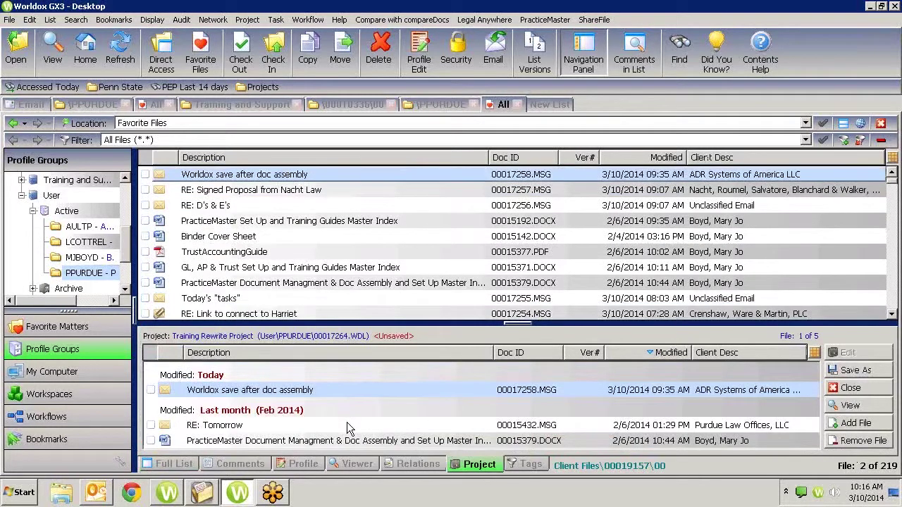
Save the five-document project, replacing the existing Training Rewrite Project
{"action": "left_click", "coordinate": [347, 424]}
{"action": "scroll", "coordinate": [349, 426], "scroll_direction": "down", "scroll_amount": 1}
{"action": "scroll", "coordinate": [349, 427], "scroll_direction": "up", "scroll_amount": 1}
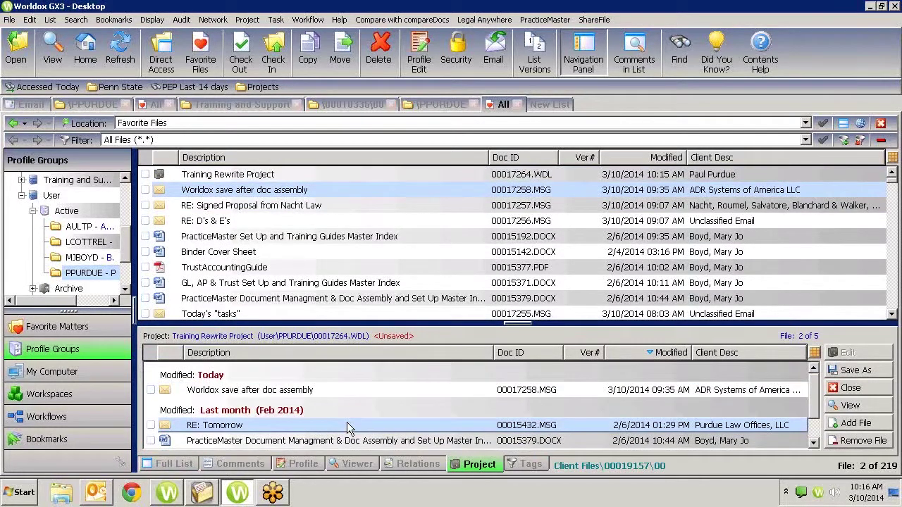
{"action": "left_click", "coordinate": [837, 378]}
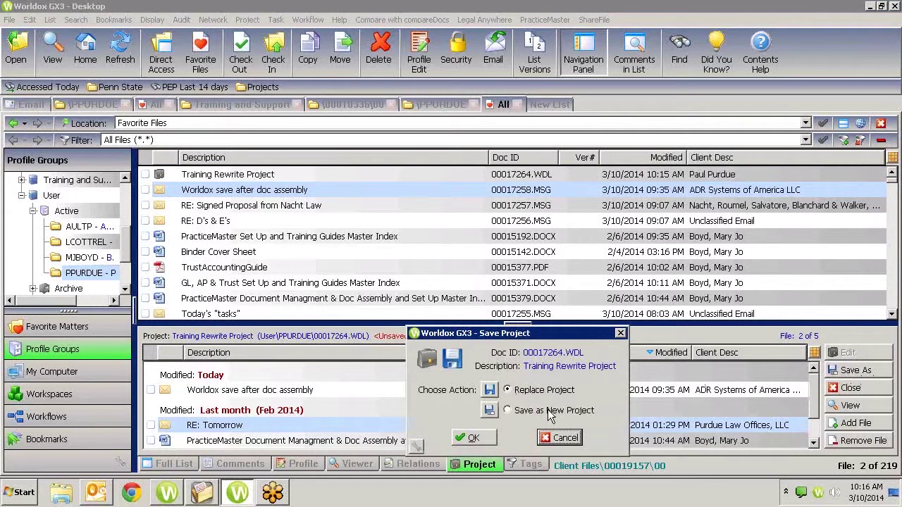
{"action": "left_click", "coordinate": [473, 438]}
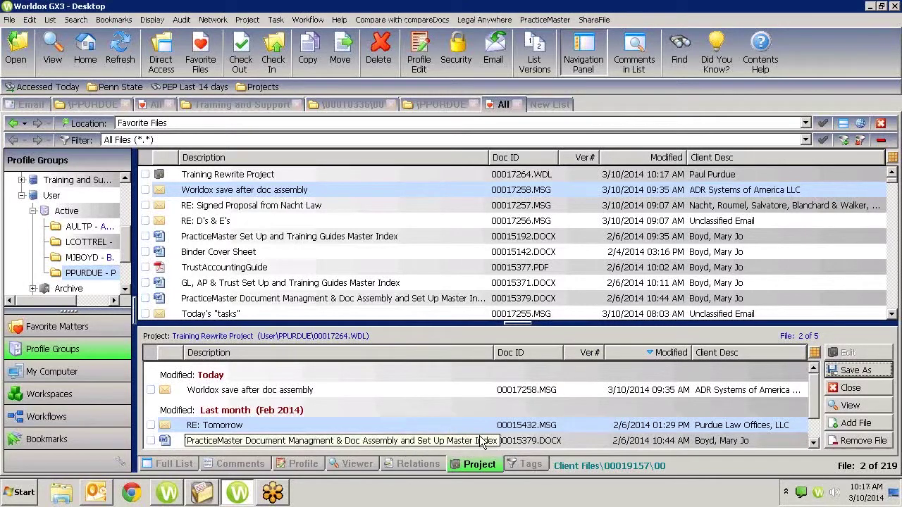